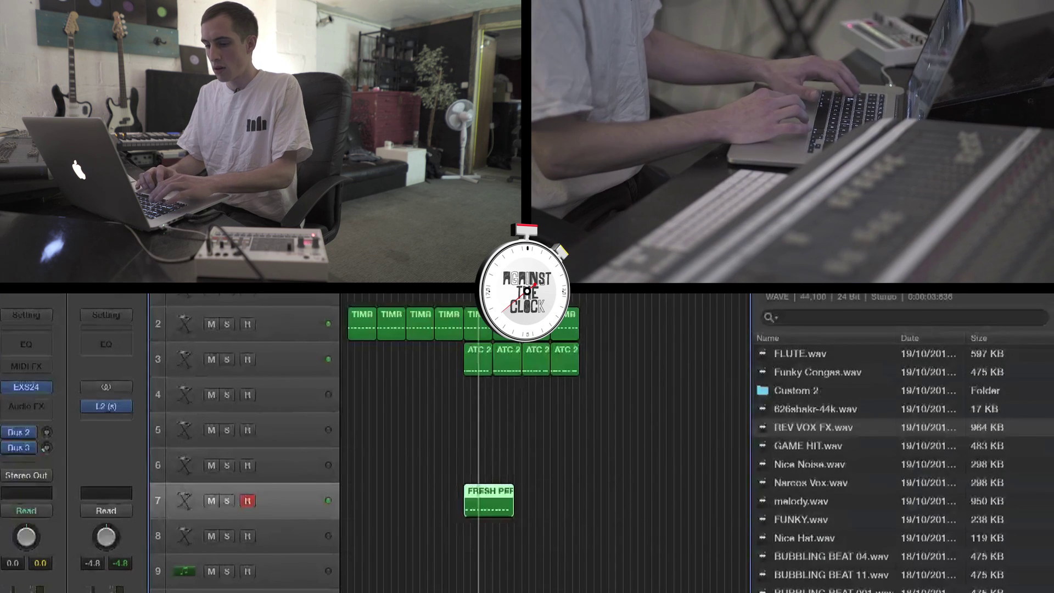
Show the Event List and turn on Musical Typing, playing a test note on FRESH PERCS.
key(d)
key(super+k)
key(d)
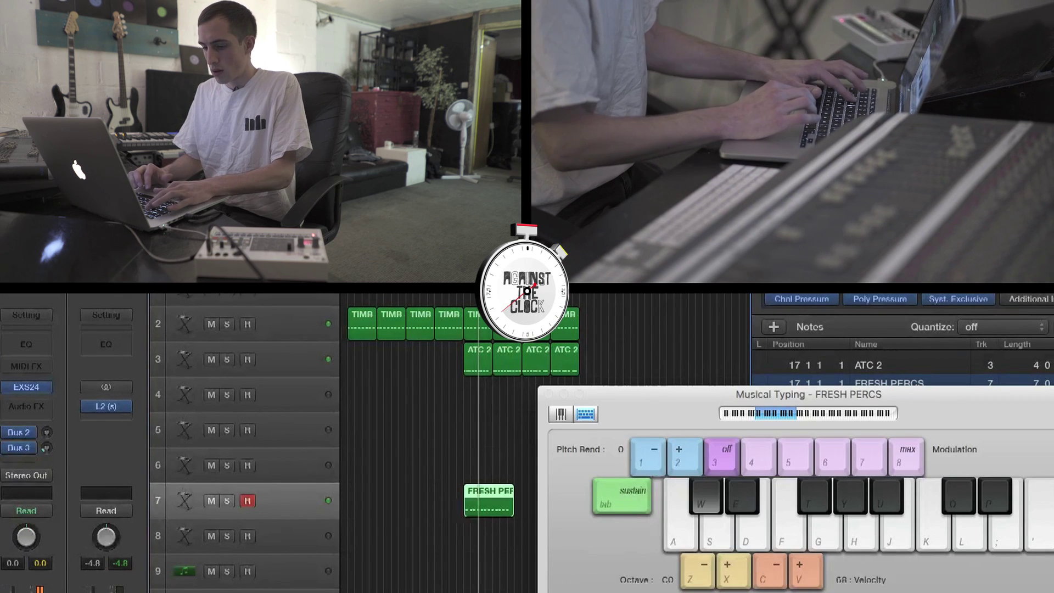
Delete the FRESH PERCS region on track 7 and start recording a new take.
click(484, 505)
key(Delete)
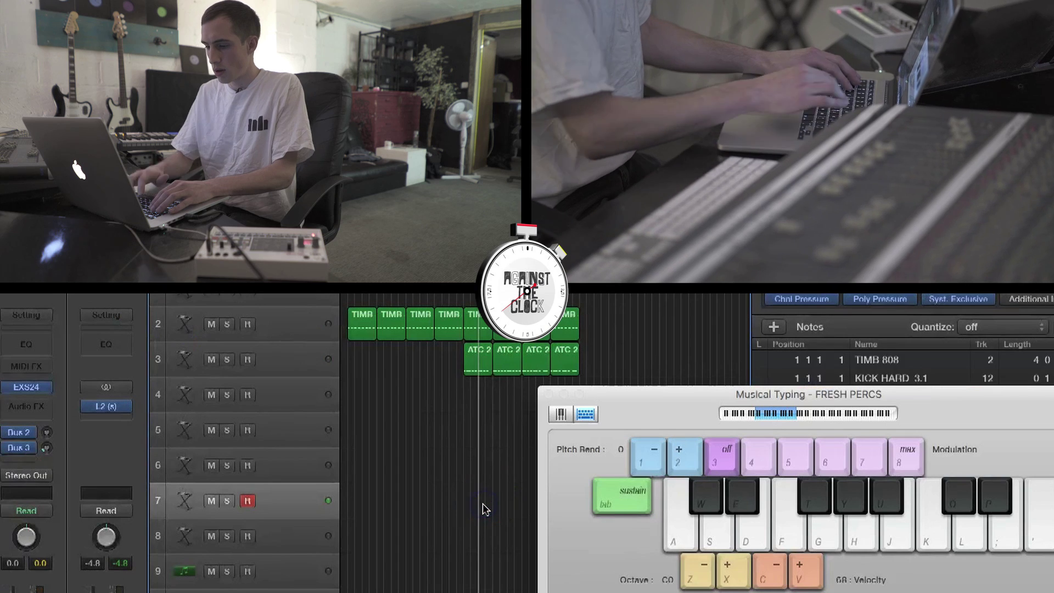
key(r)
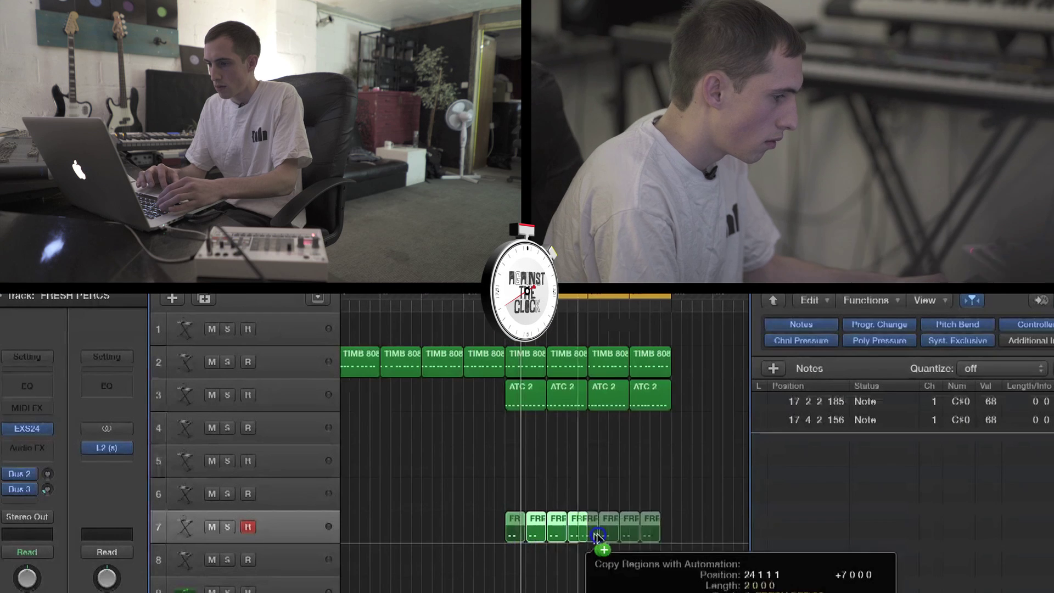
Remove the seven extra FRESH PERCS copies from track 7.
drag(600, 546, 598, 538)
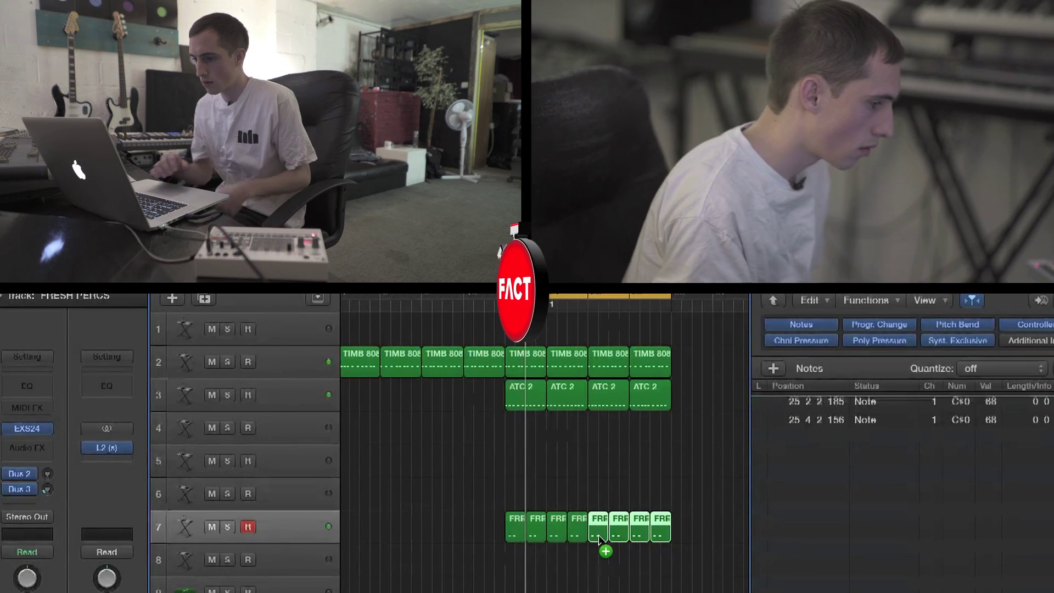
click(672, 582)
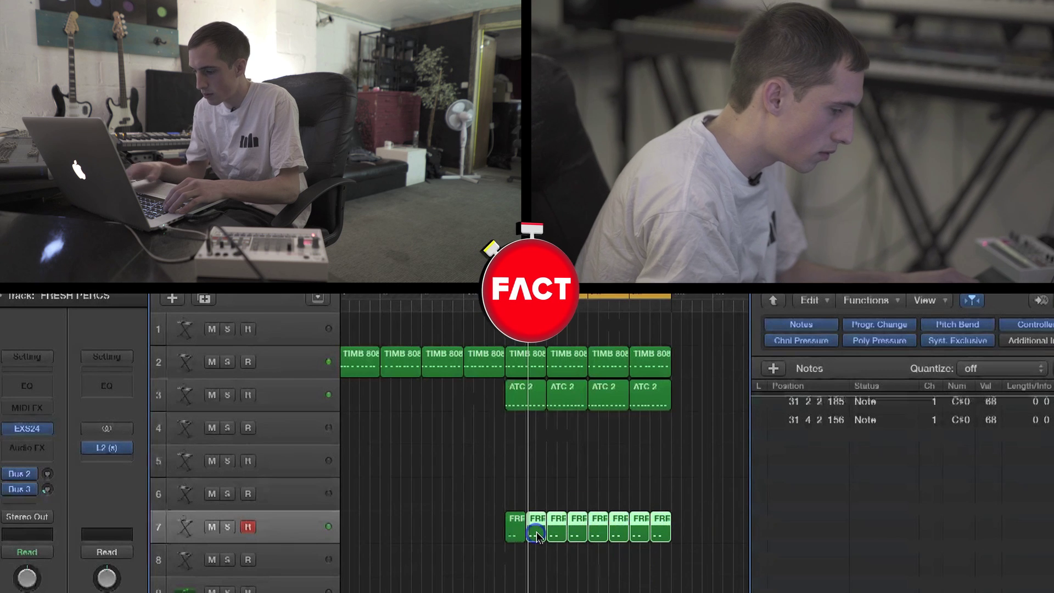
key(Delete)
key(super+Right)
key(super+Right)
key(super+Right)
Shorten the FRESH PERCS region and copy four of them four bars later.
drag(519, 536, 551, 526)
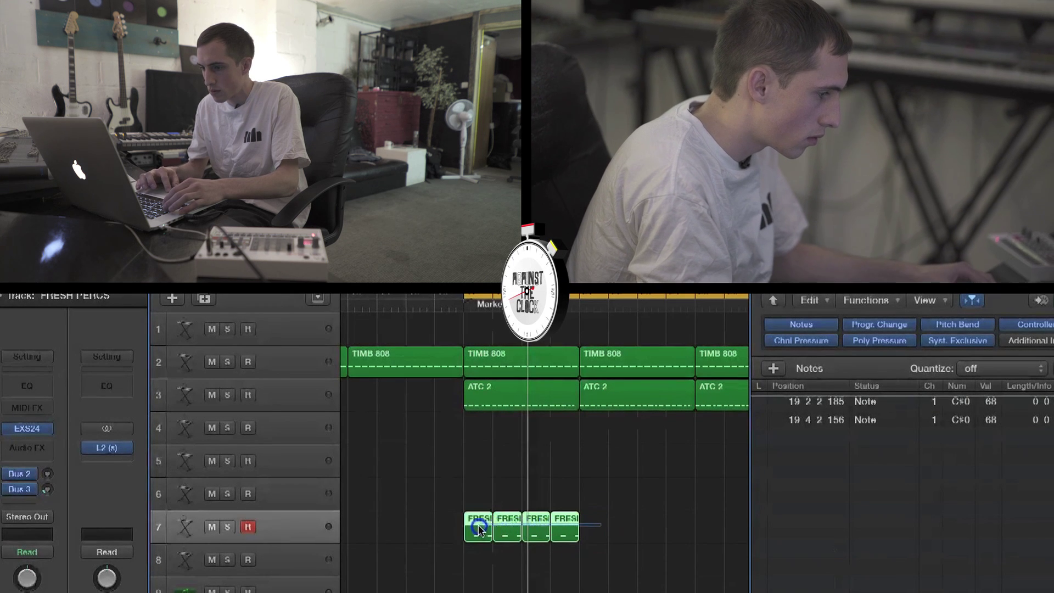
drag(478, 530, 597, 533)
key(super+Right)
key(super+Left)
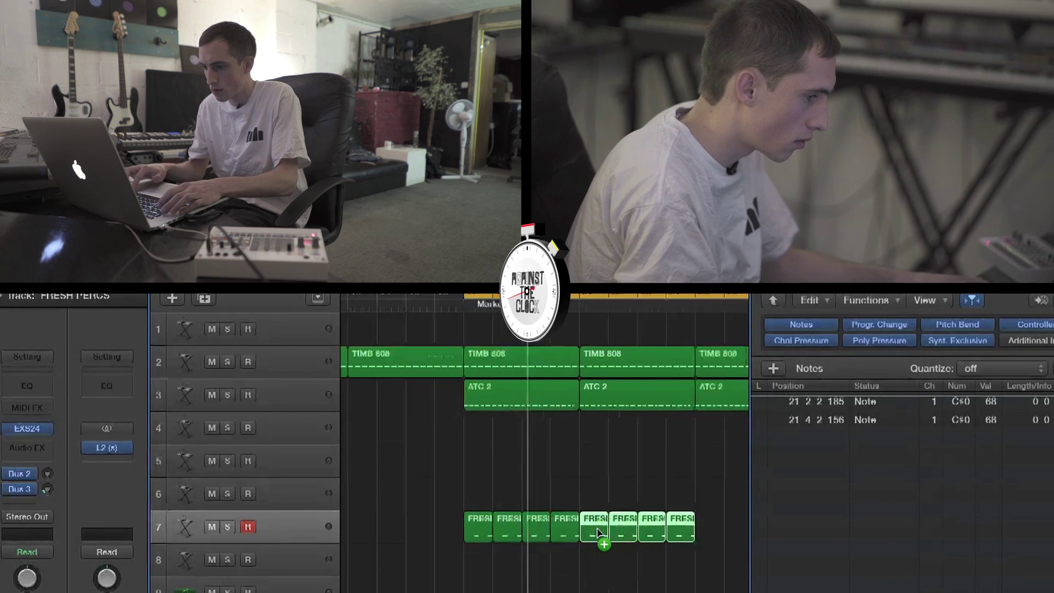
key(super+Left)
Select all eight FRESH PERCS regions, set the Bus 3 send to -16.6, and return to bar 1.
drag(535, 526, 644, 537)
click(347, 531)
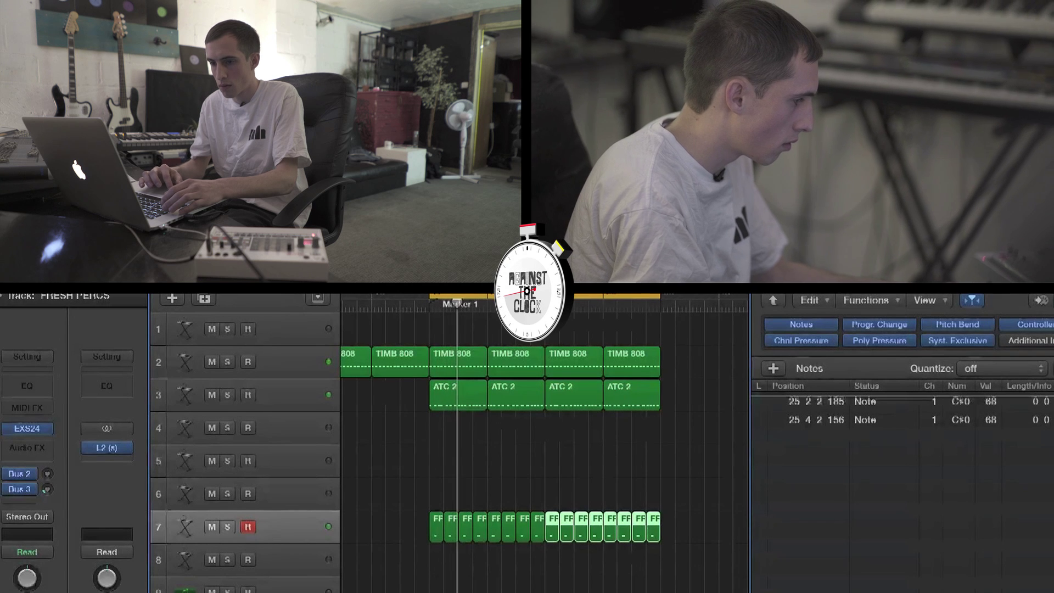
drag(48, 489, 55, 473)
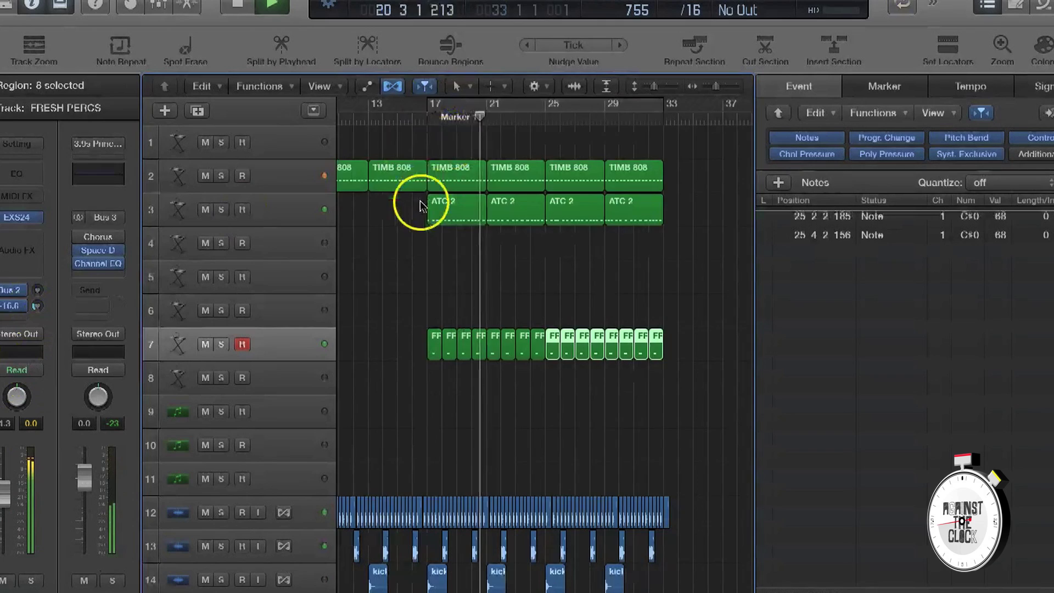
drag(419, 207, 340, 120)
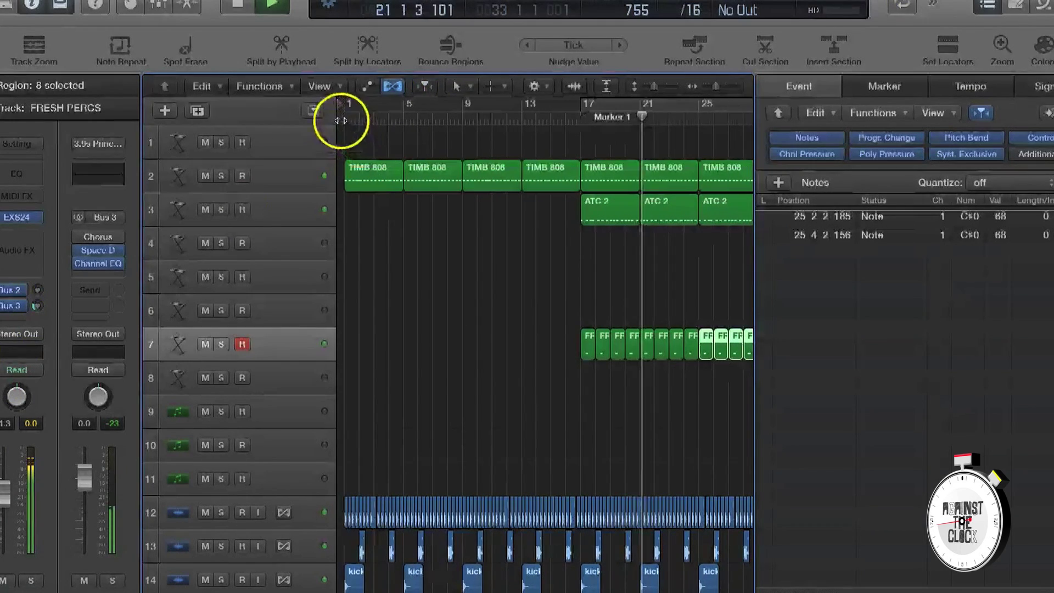
Turn the track 20 audio sample's volume down to -8.0.
scroll(439, 351, down, 5)
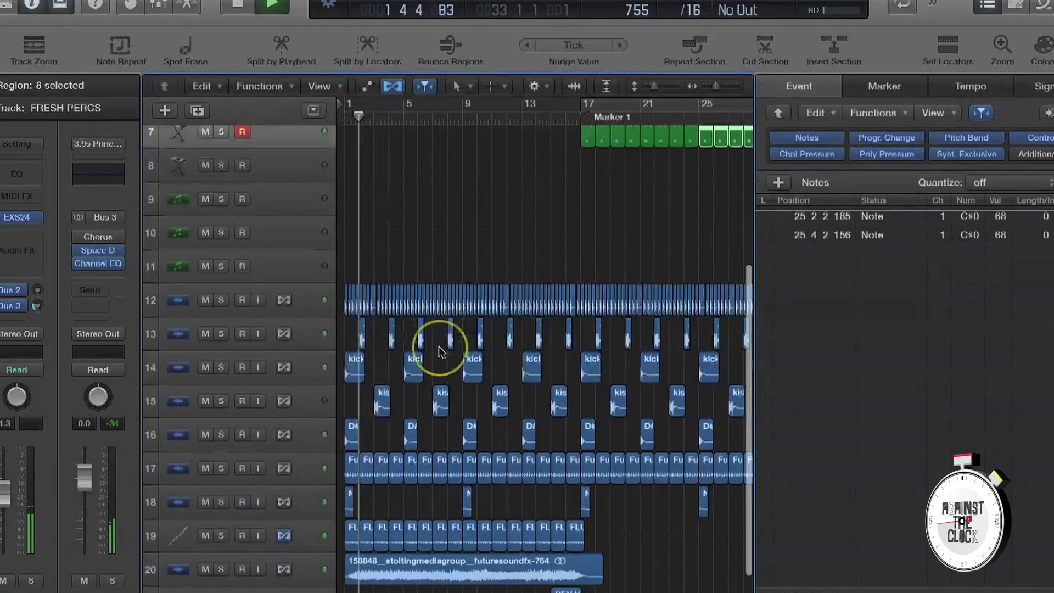
scroll(439, 351, down, 1)
click(307, 516)
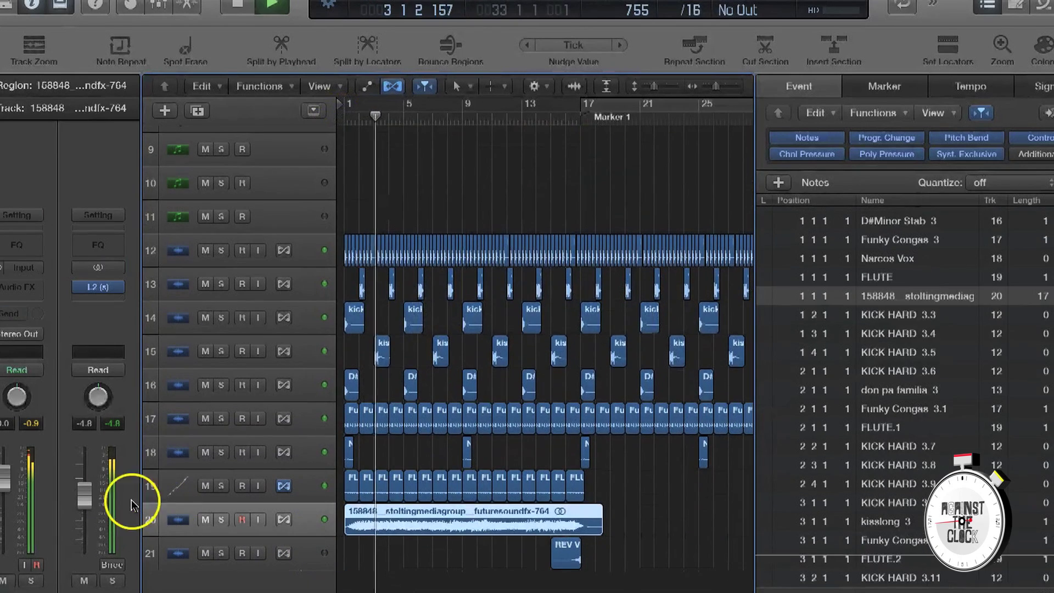
drag(8, 477, 7, 558)
Play ANNO CRATE notes via Musical Typing across octaves, then stop and mute track 20's sample.
click(273, 204)
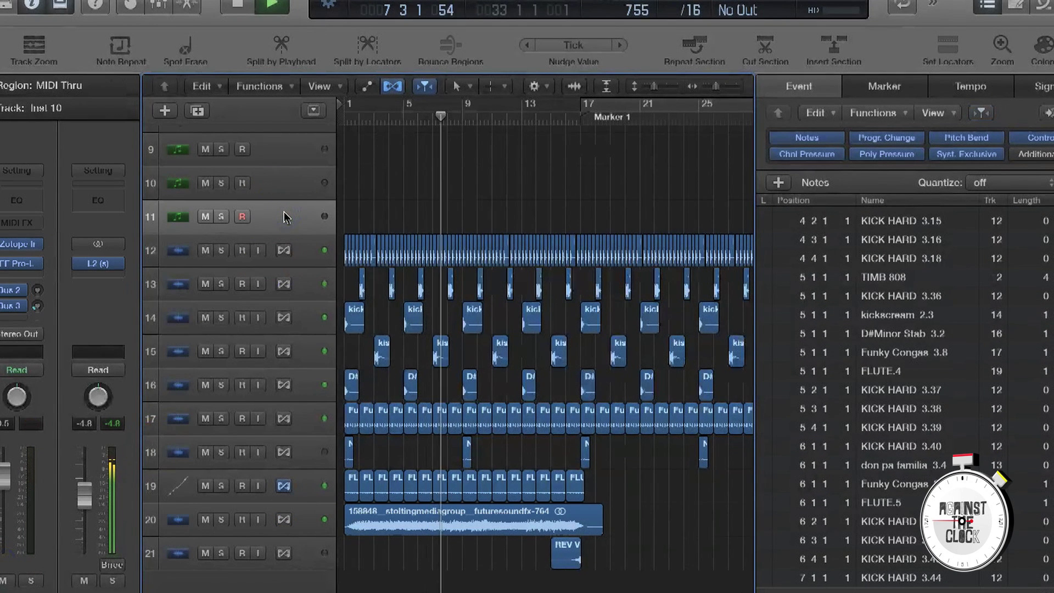
scroll(291, 198, up, 1)
click(294, 188)
key(super+k)
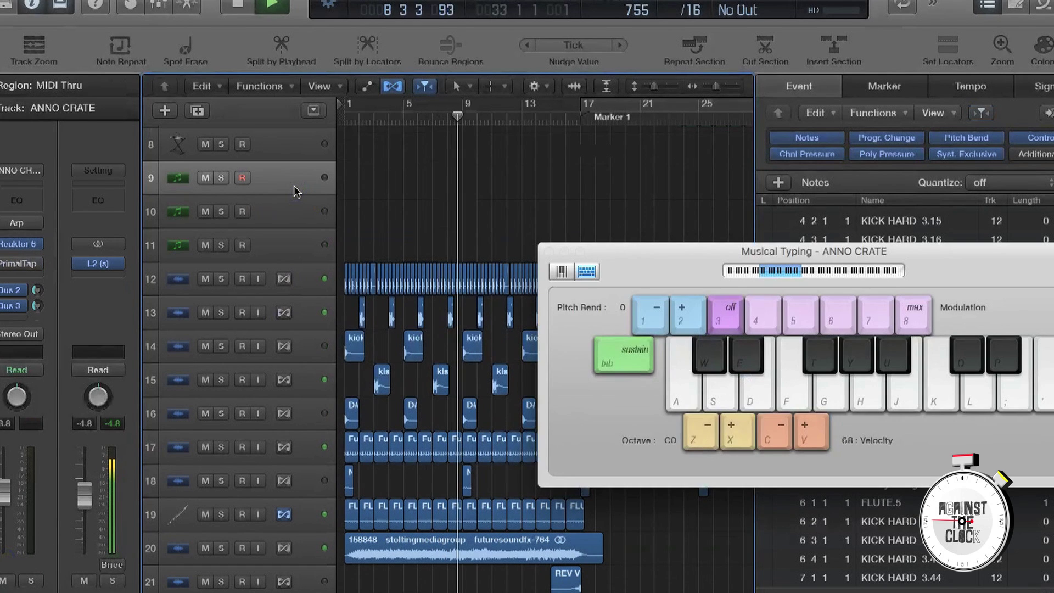
key(k)
key(x)
key(f)
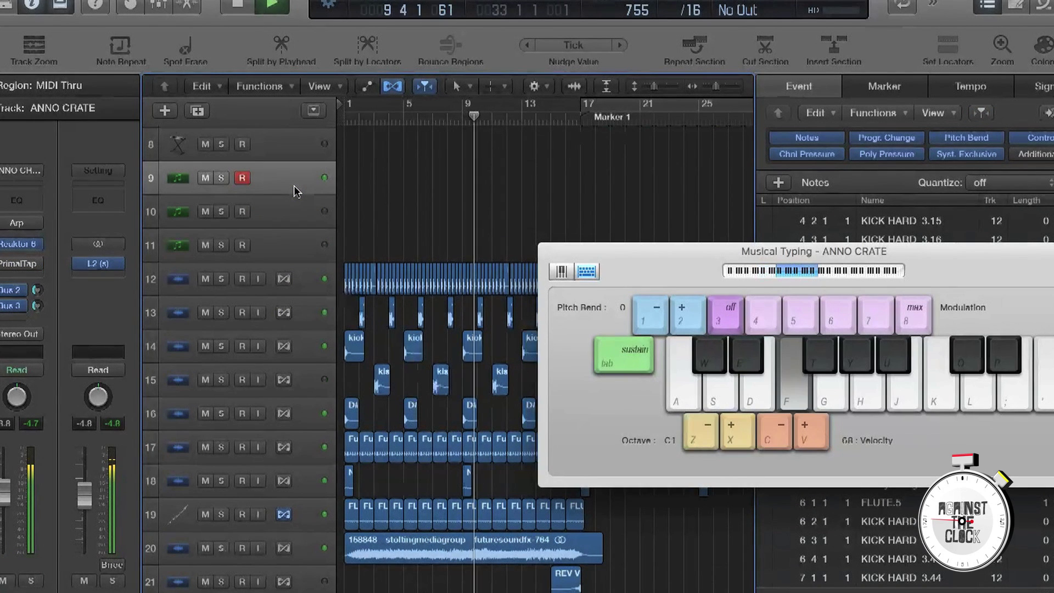
key(x)
key(x)
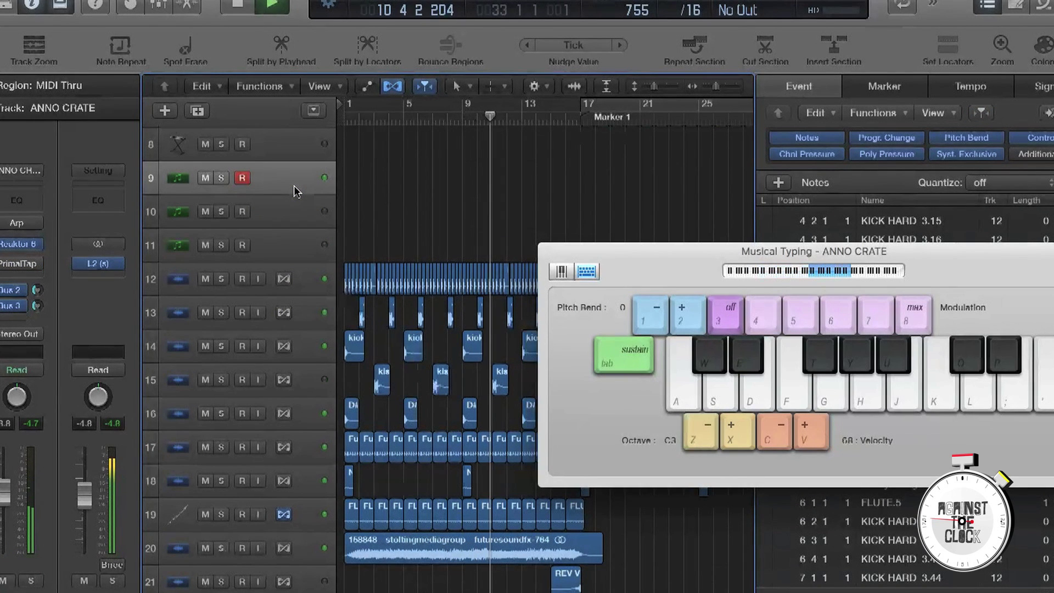
key(k)
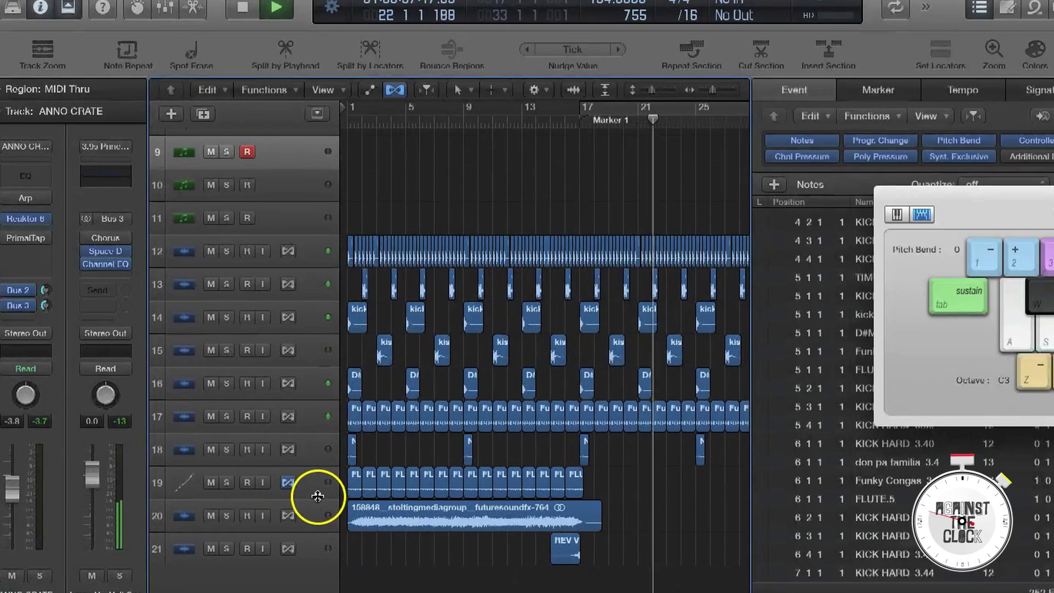
key(space)
click(211, 515)
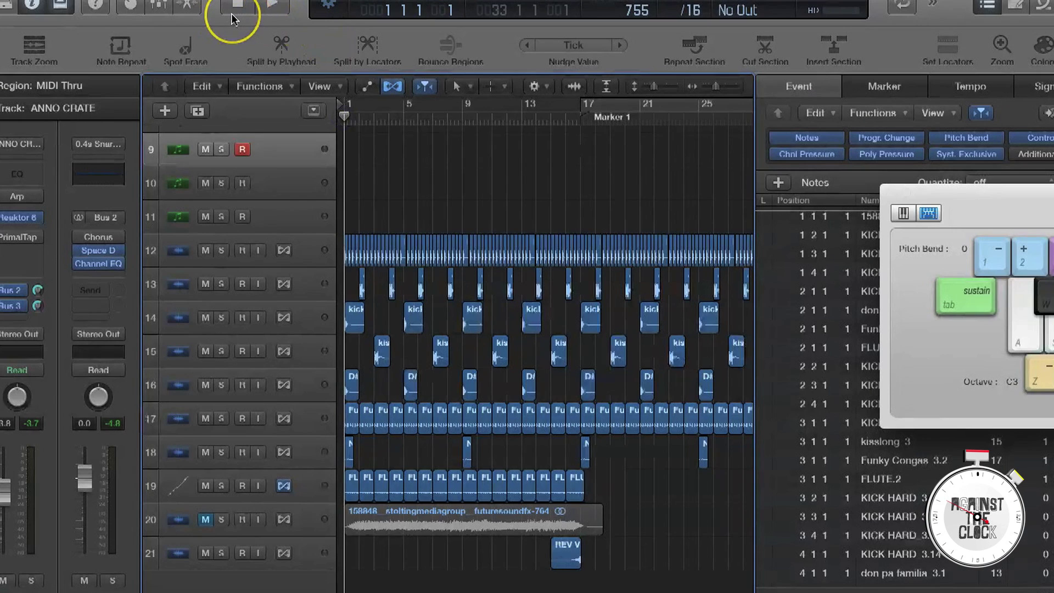
Record a long ANNO CRATE note on track 9 from bar 1 to bar 17.
key(space)
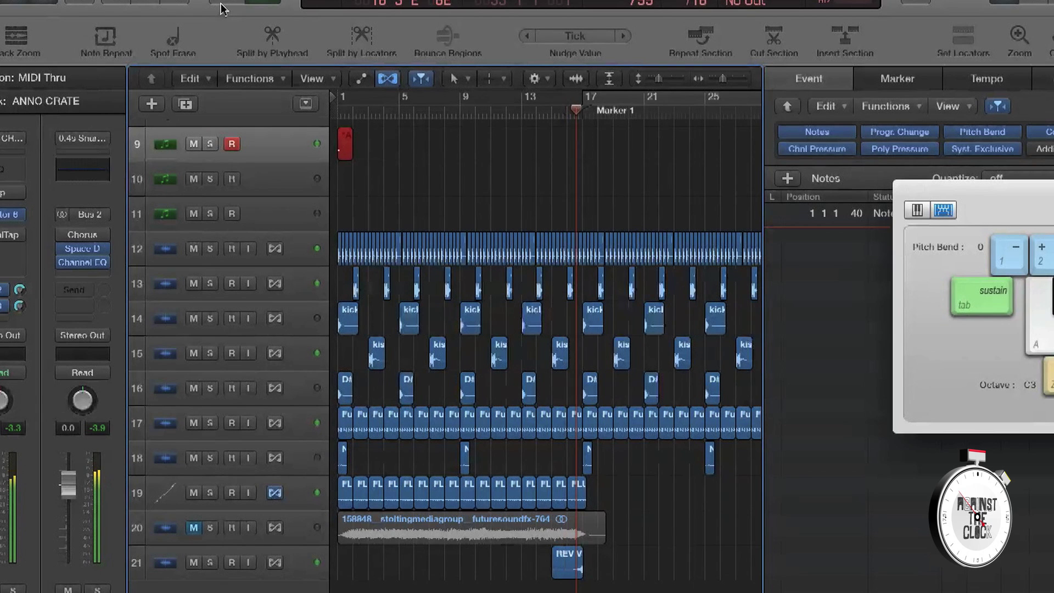
key(a)
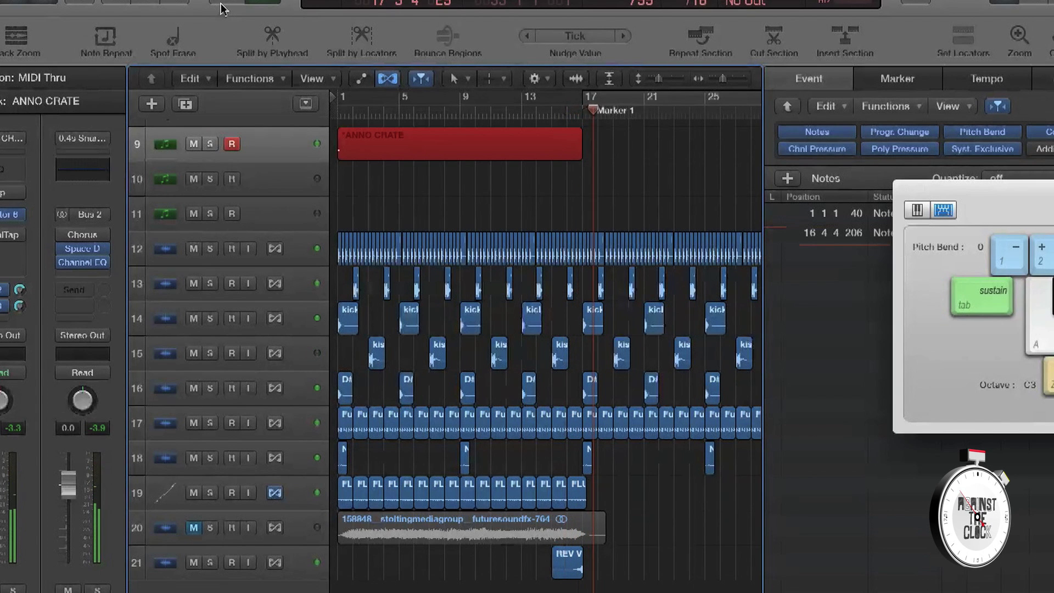
key(space)
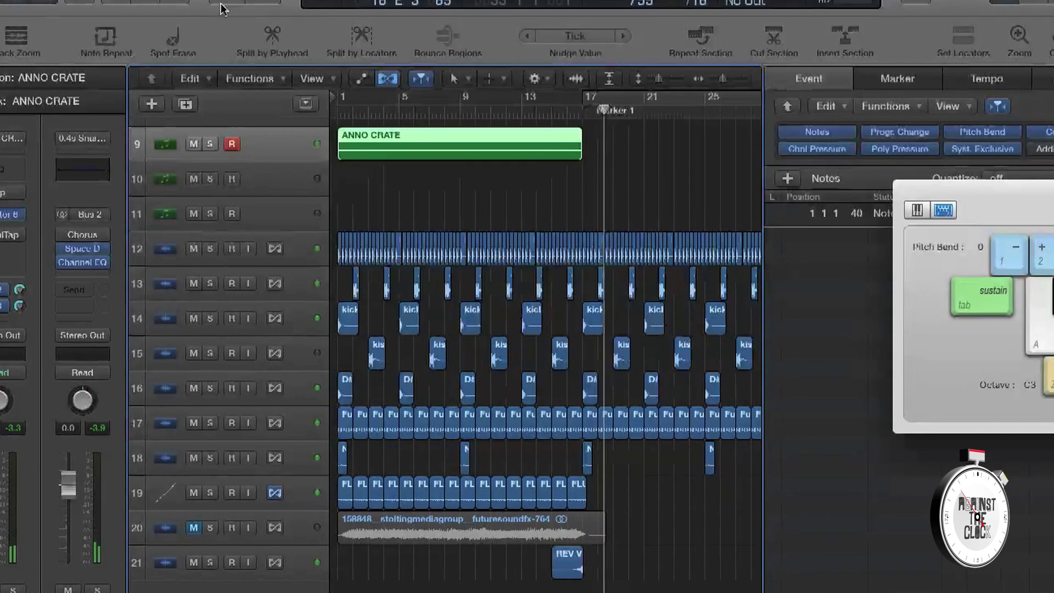
Check the recorded note in the Piano Roll, then close it and Musical Typing.
key(super+4)
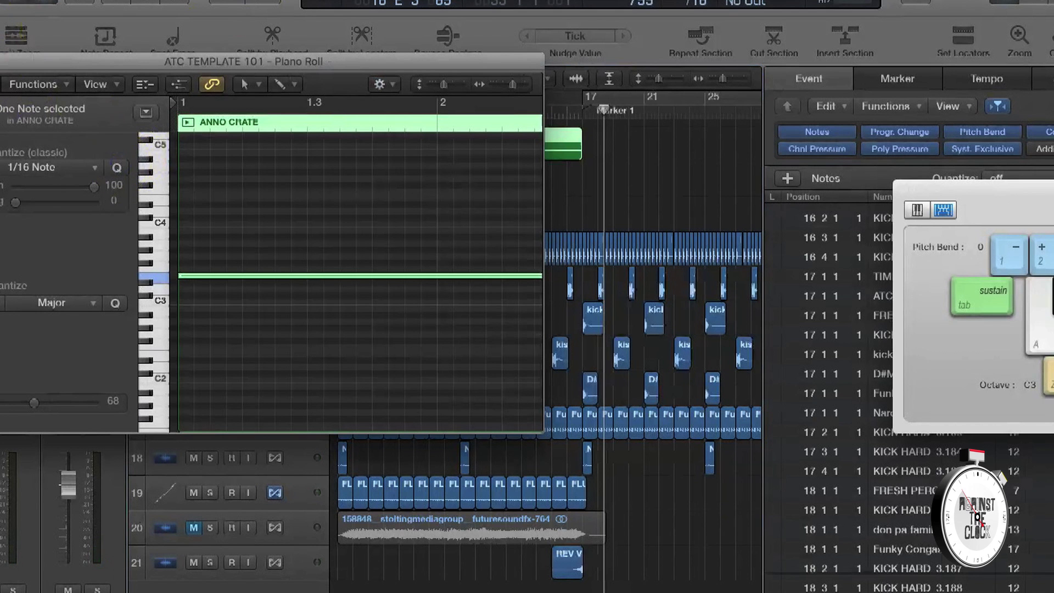
key(super+w)
key(super+k)
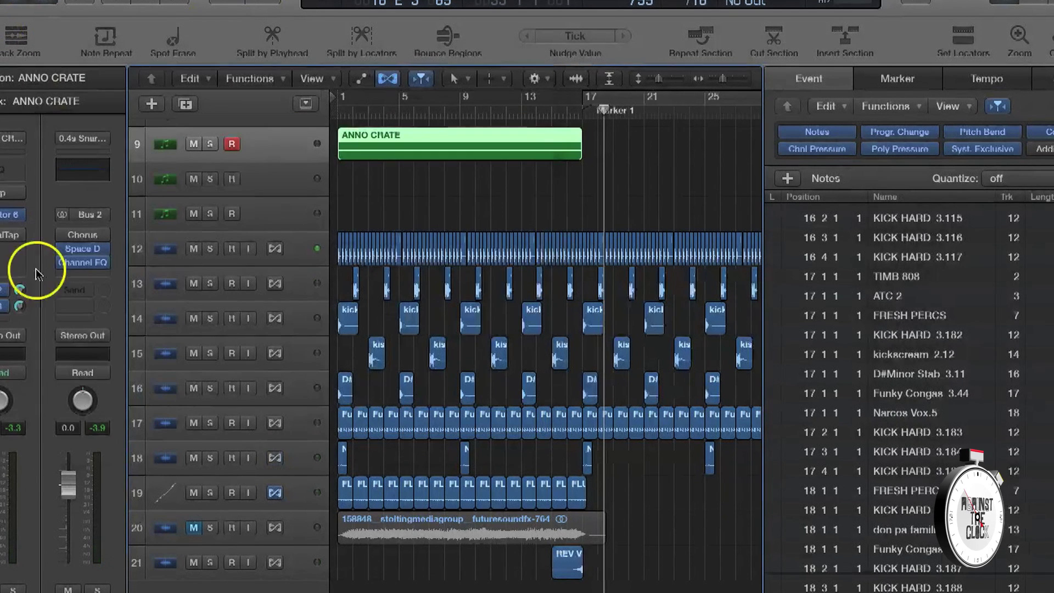
Insert FilterFreak2 (Stereo) from Audio Units > SoundToys on the ANNO CRATE channel.
click(23, 237)
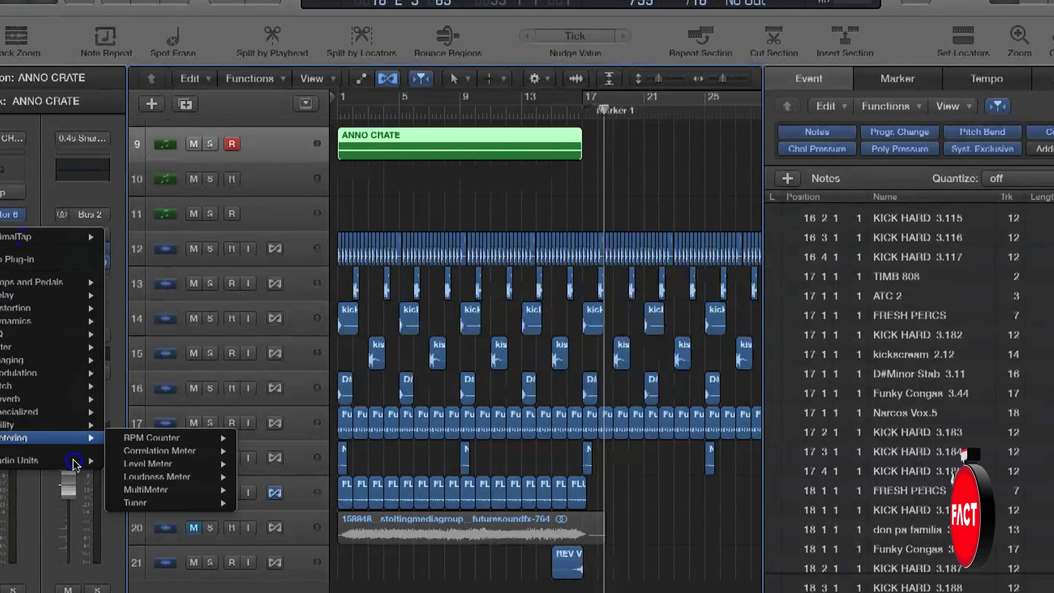
mouse_move(83, 460)
mouse_move(217, 545)
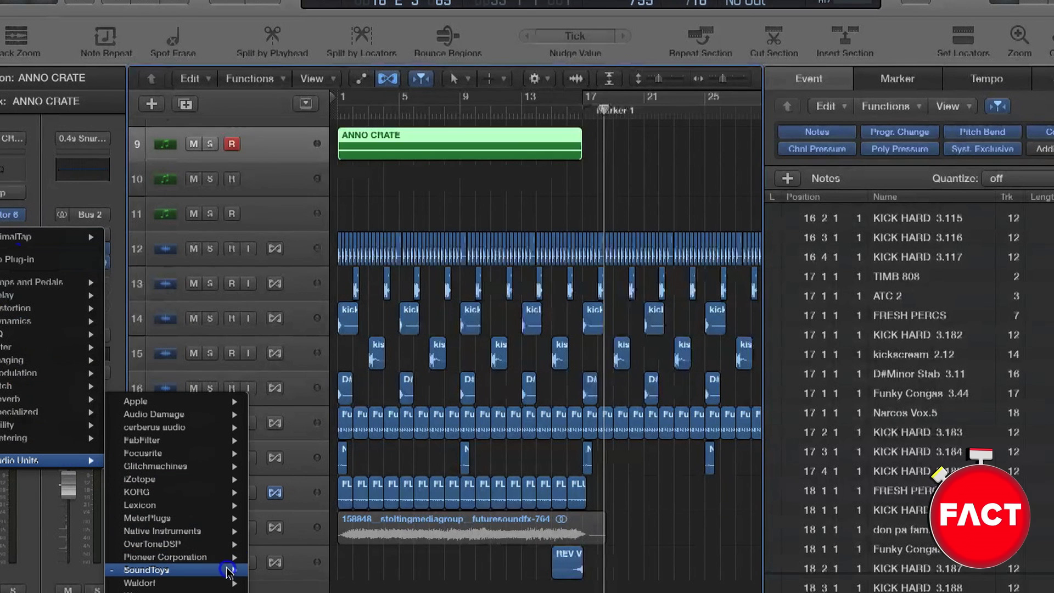
mouse_move(230, 569)
mouse_move(365, 415)
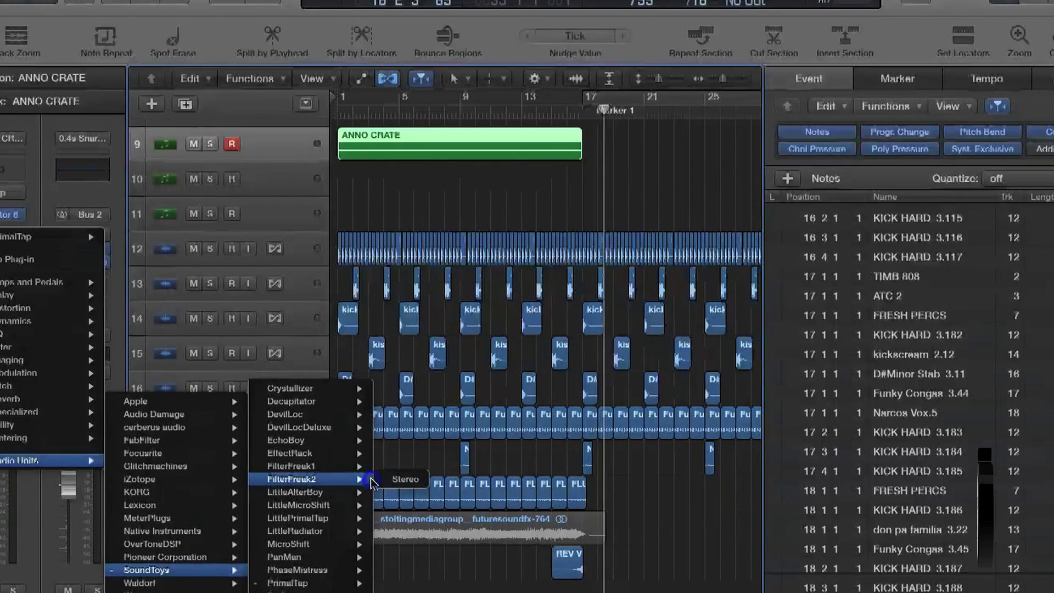
click(393, 483)
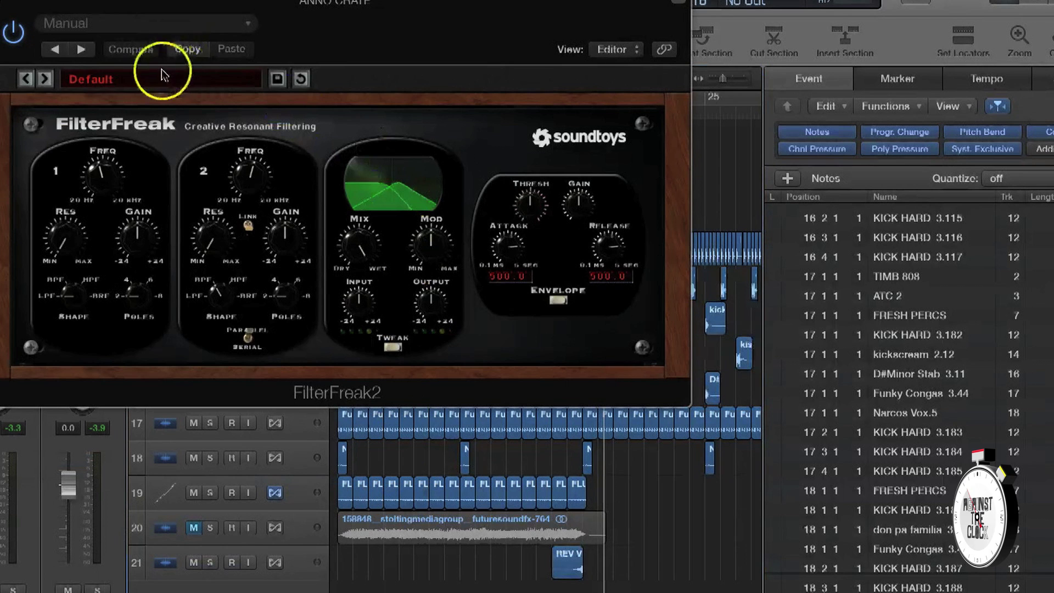
Step FilterFreak2 to the ComeTogether preset and adjust a filter frequency knob.
click(45, 79)
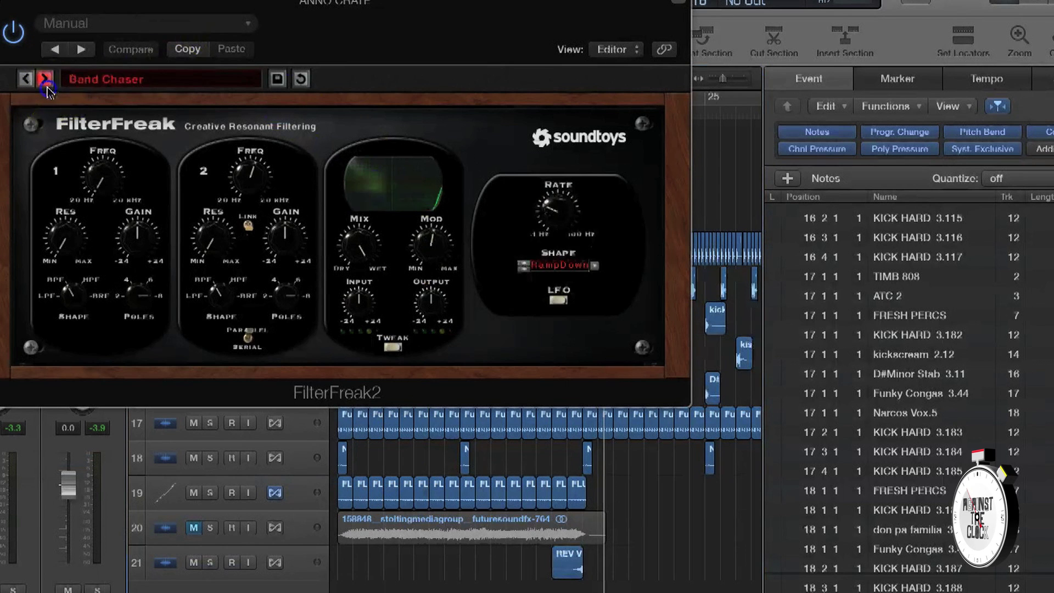
click(46, 80)
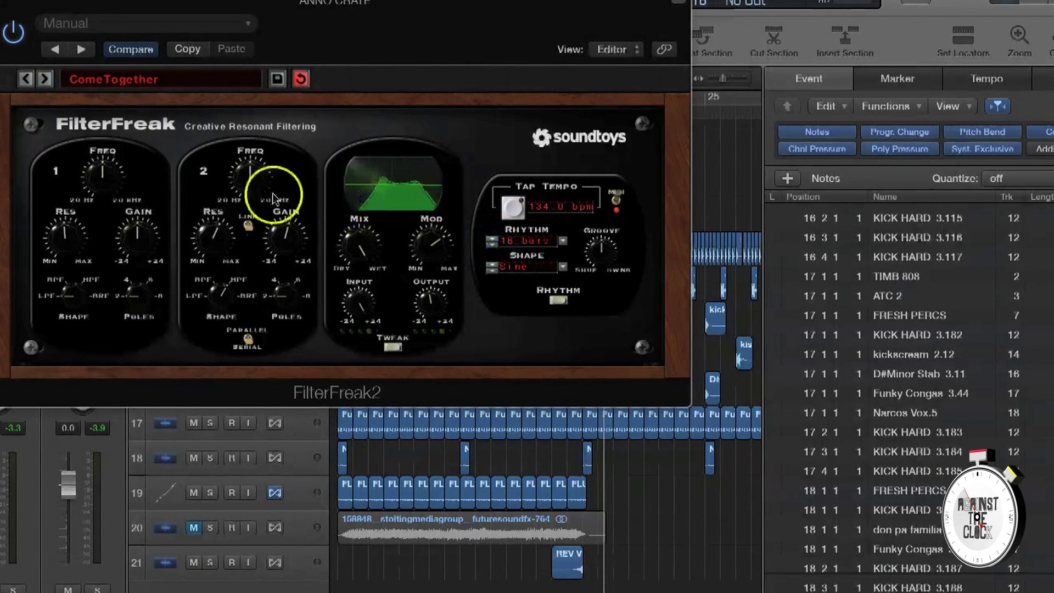
drag(104, 188, 130, 228)
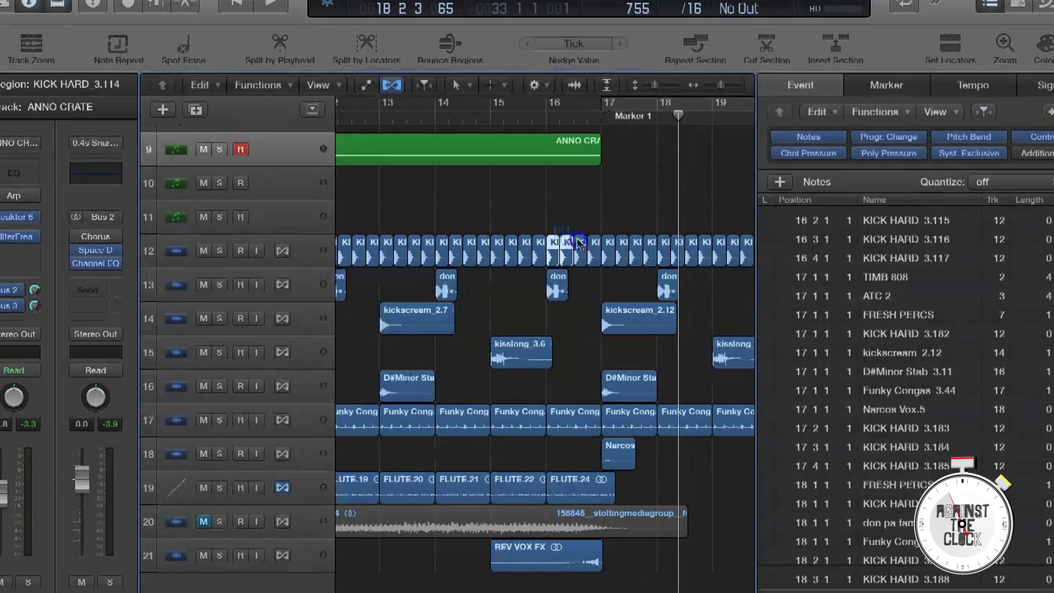
Delete the four KICK HARD regions near bar 16, then play from the start and raise the Bus 2 send.
drag(576, 239, 592, 242)
key(Delete)
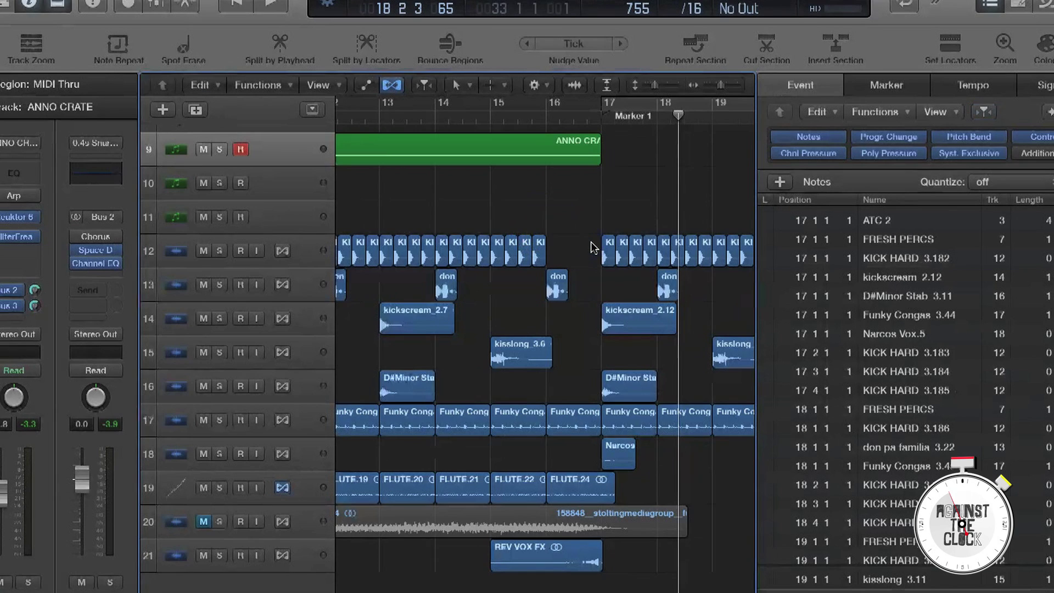
key(super+Right)
key(super+Left)
key(super+Left)
key(super+Left)
key(super+Left)
key(super+Left)
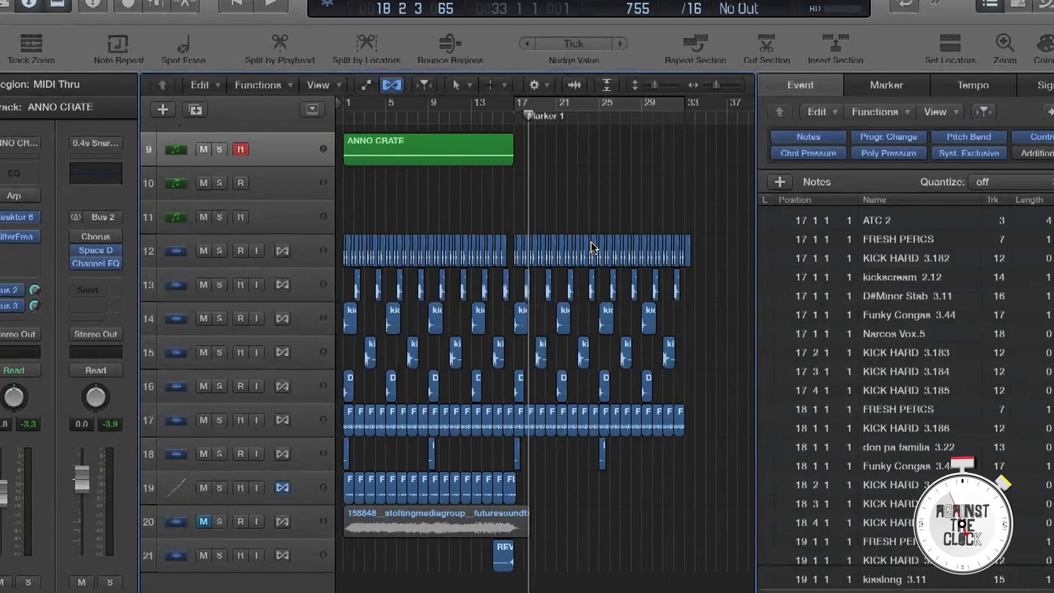
double_click(339, 120)
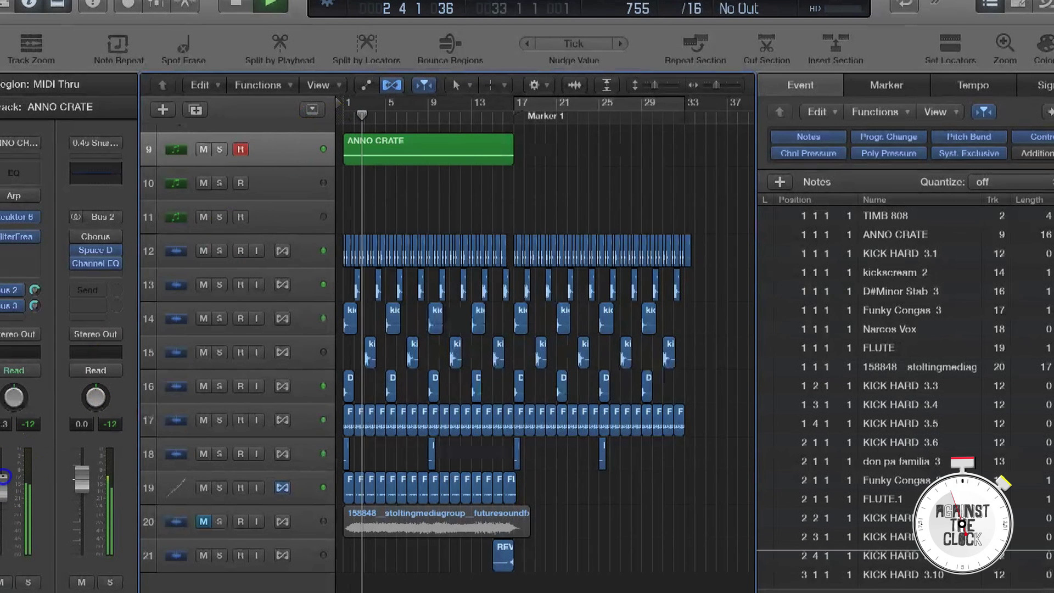
drag(35, 293, 35, 274)
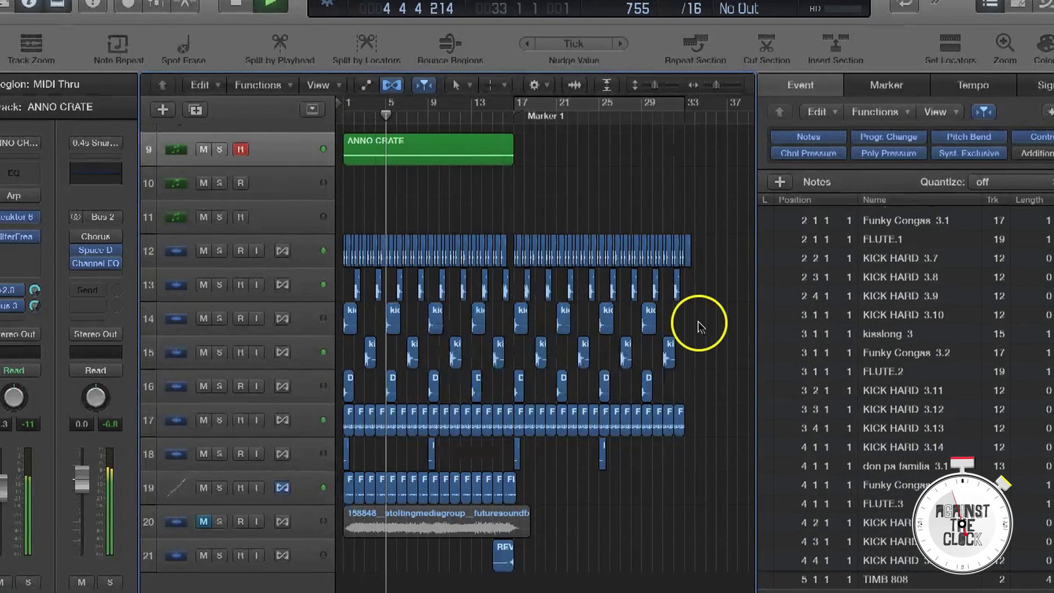
Split the fourth TIMB 808 region at bar 15 and delete the leftover tail.
scroll(545, 384, up, 5)
scroll(544, 383, up, 2)
mouse_move(511, 181)
mouse_down()
mouse_move(494, 182)
mouse_move(504, 183)
mouse_up()
super+double_click(493, 171)
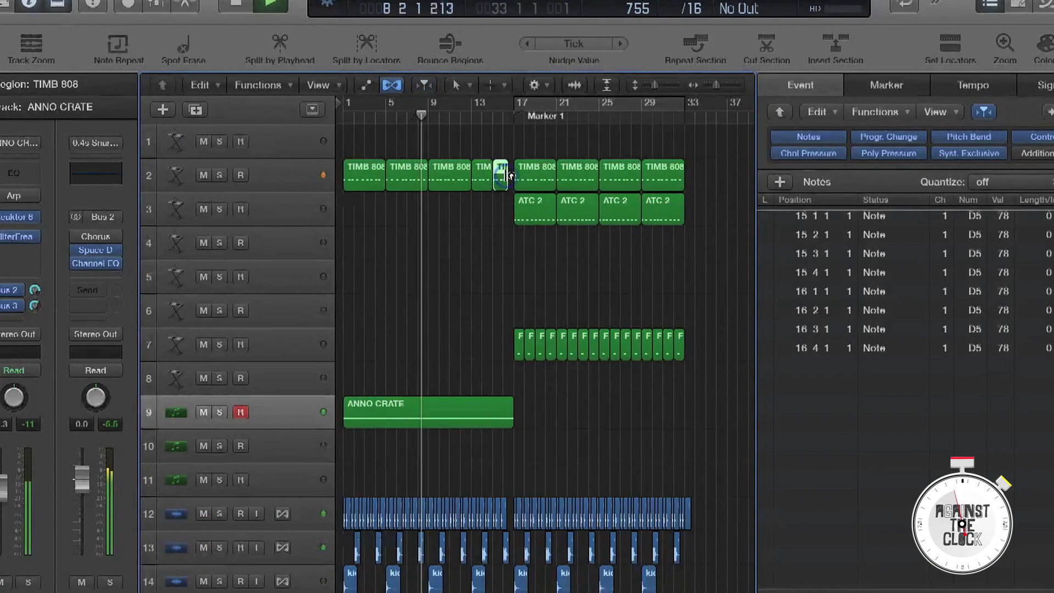
key(Delete)
click(301, 186)
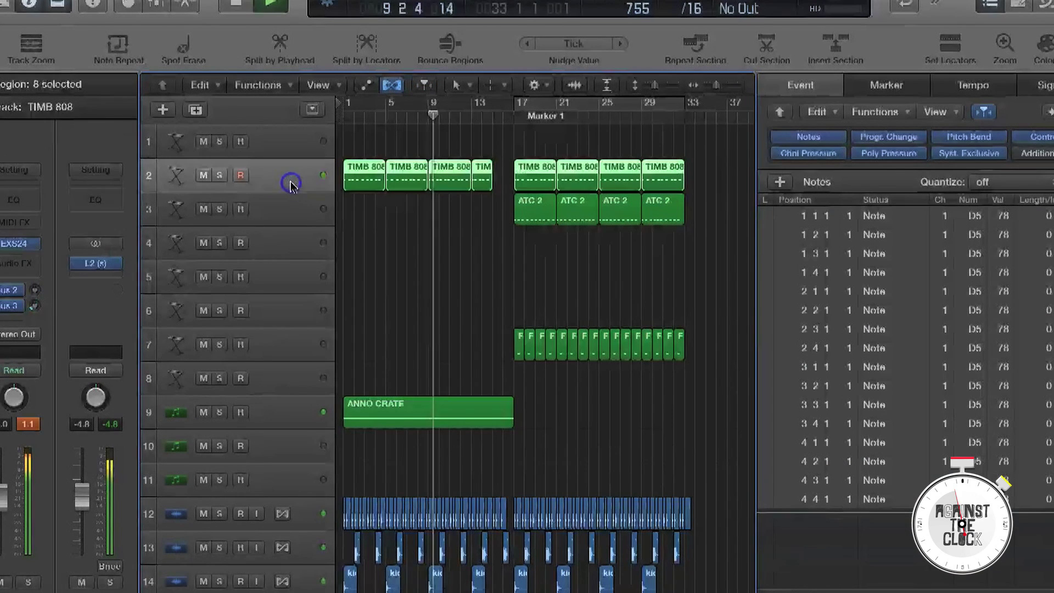